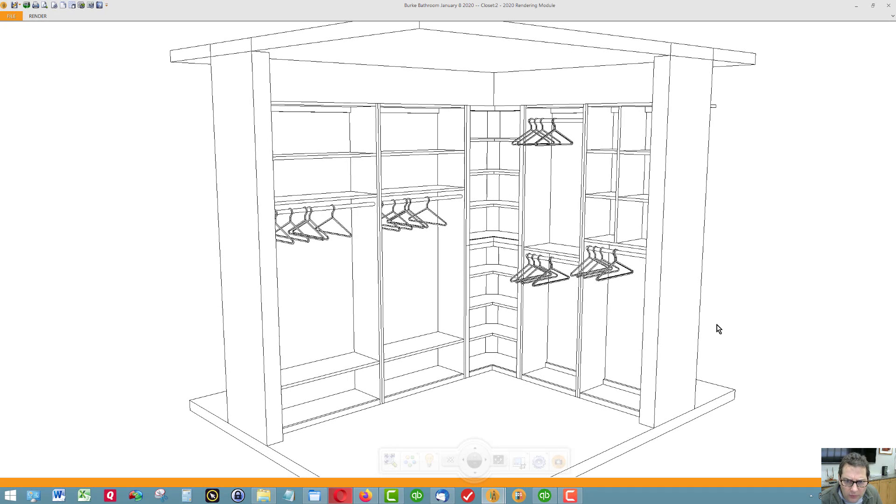
Start PointerFocus over the closet rendering and activate its drawing pen
scroll(665, 328, up, 2)
scroll(665, 328, down, 2)
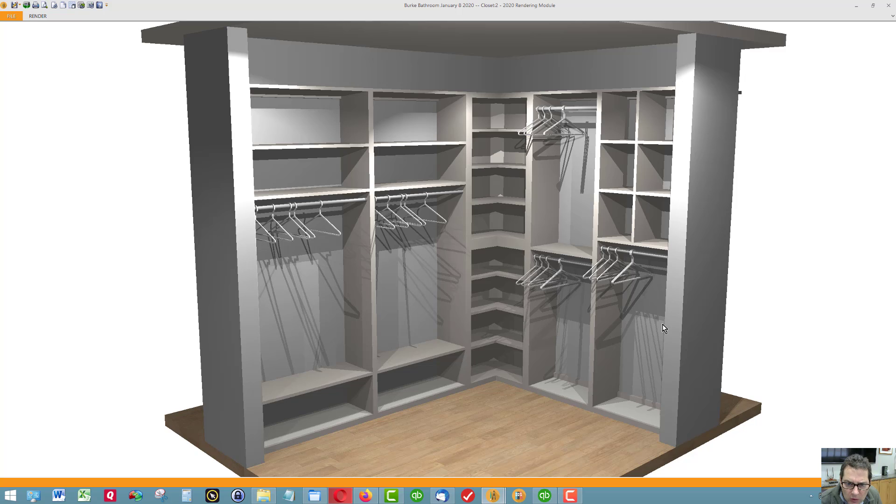
click(213, 496)
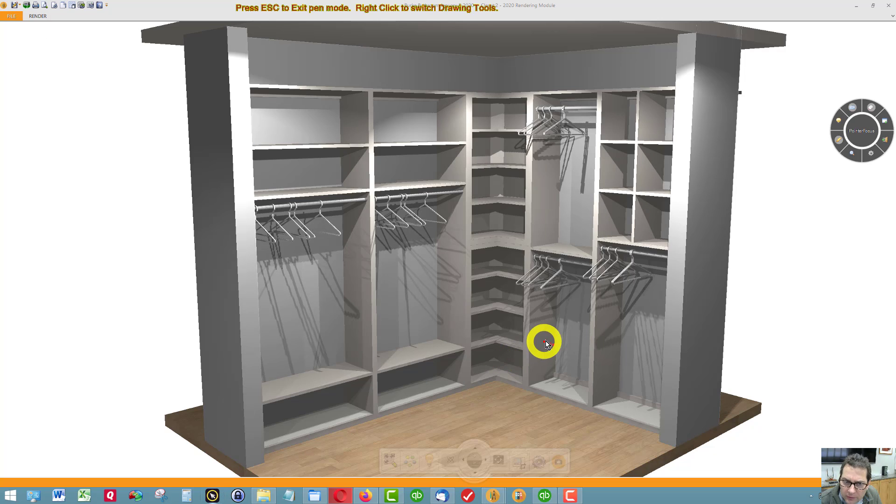
click(842, 142)
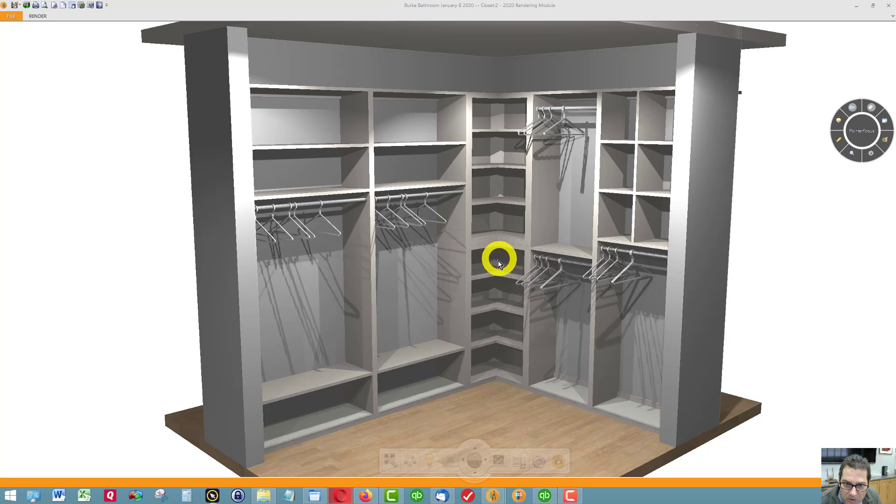
click(838, 140)
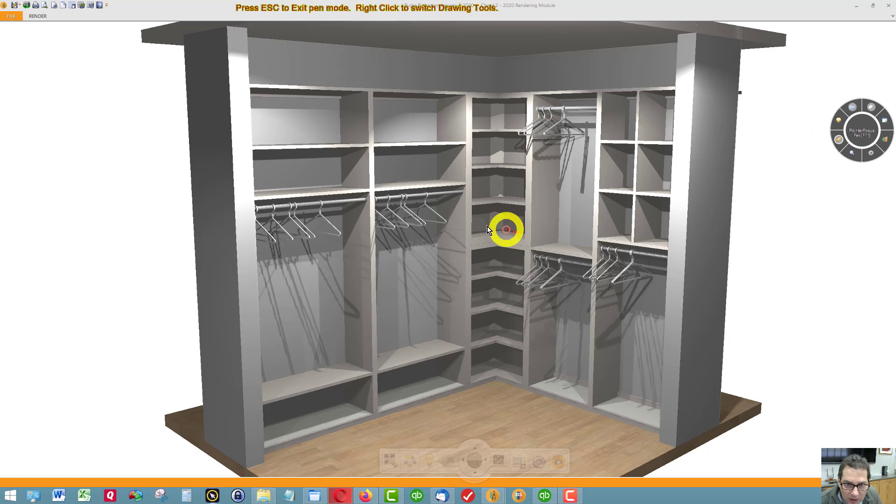
Draw red vertical lines marking the hanging heights in three closet sections, then leave pen mode to clear the marks
drag(455, 190, 456, 255)
drag(452, 304, 456, 343)
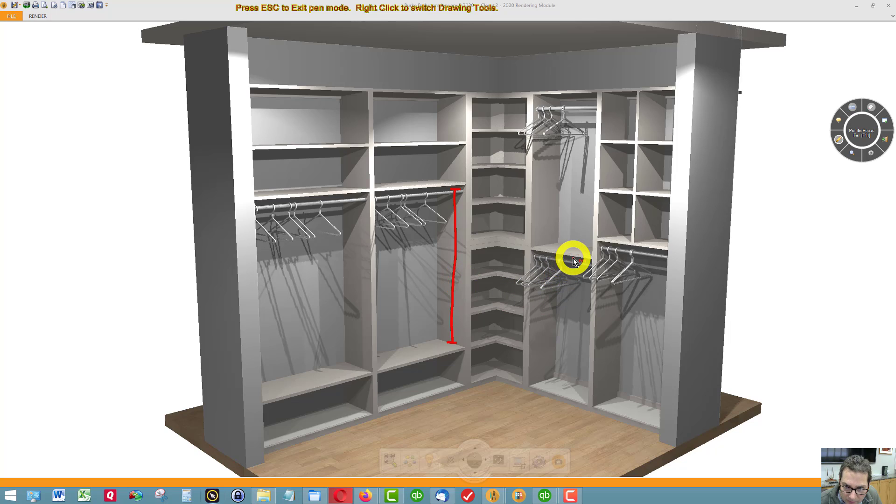
drag(581, 260, 584, 385)
drag(656, 255, 648, 411)
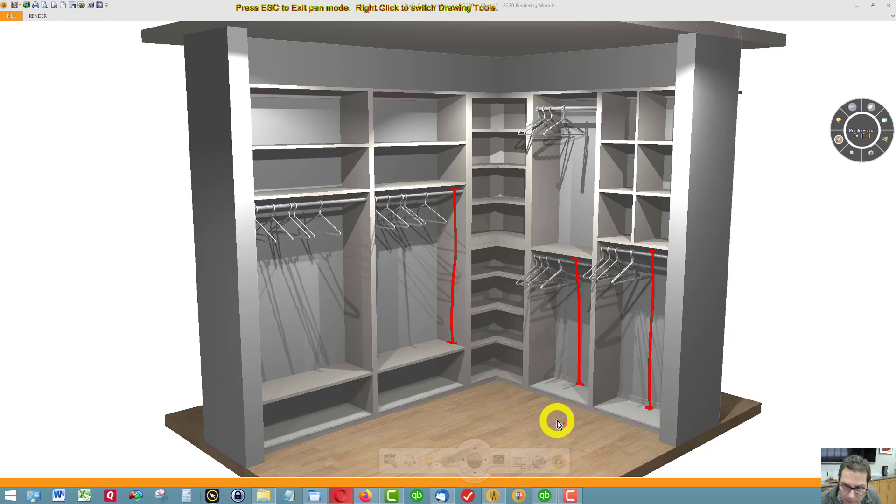
click(839, 140)
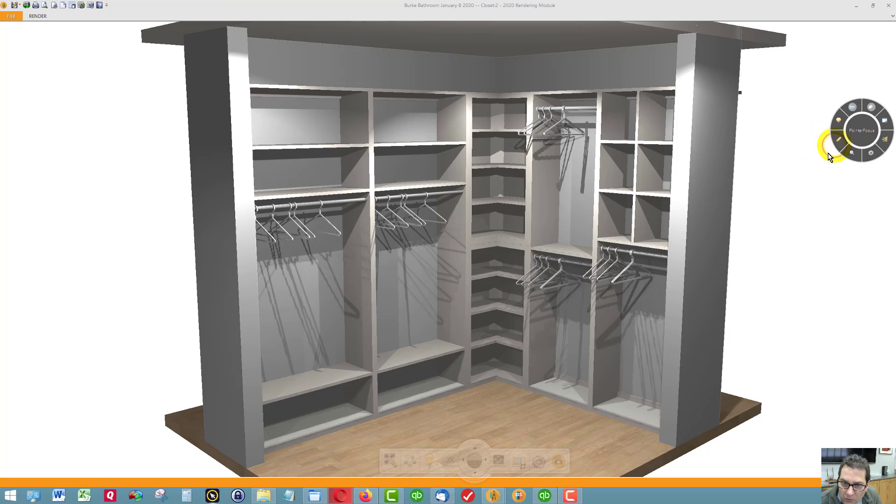
Switch to the closet drawing in 2020 Design and replace the displayed elevation with that of the 70" wall
mouse_move(496, 496)
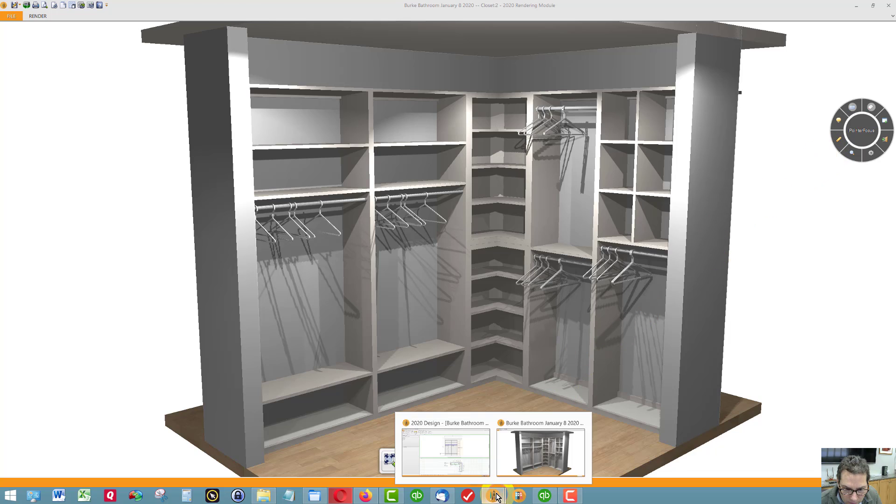
click(472, 460)
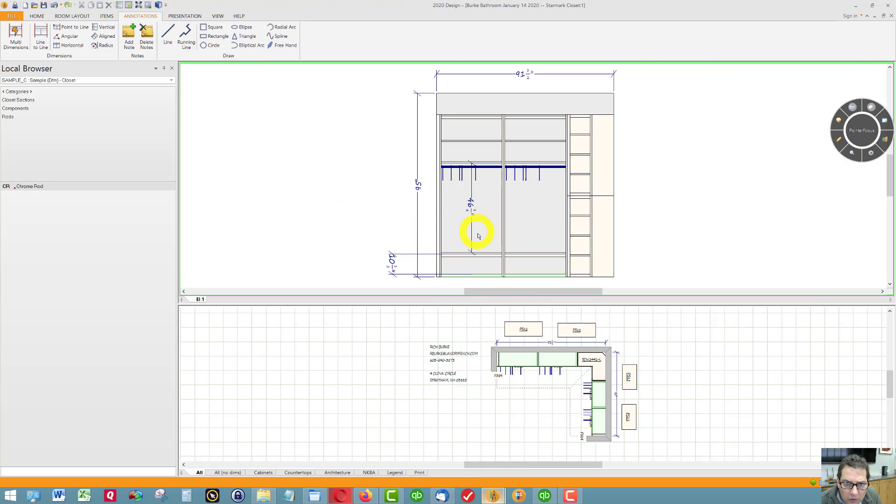
scroll(482, 240, up, 1)
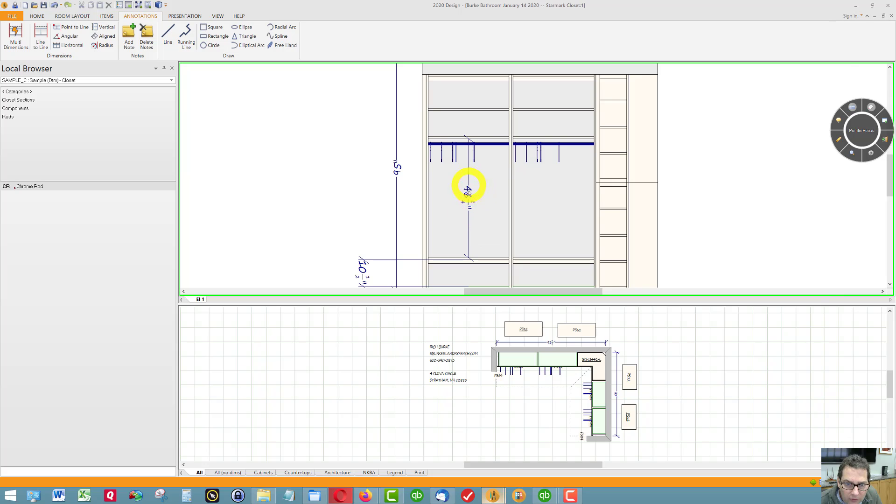
scroll(473, 198, down, 1)
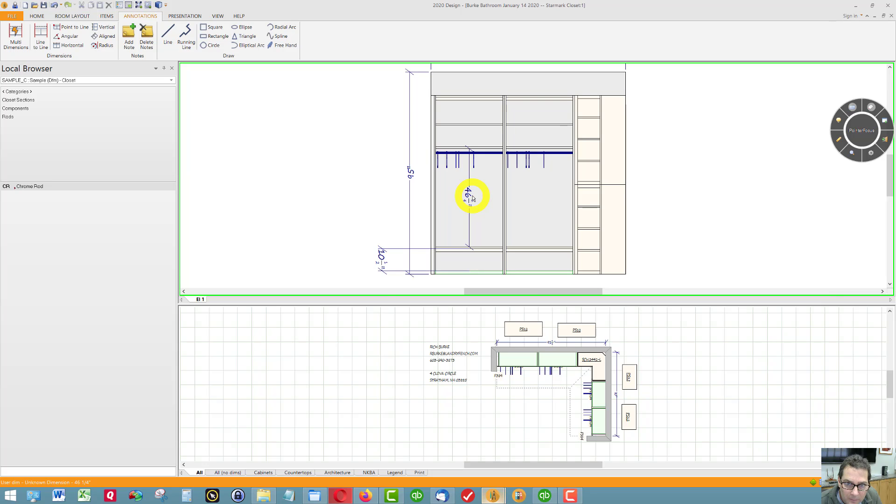
right_click(685, 171)
click(713, 227)
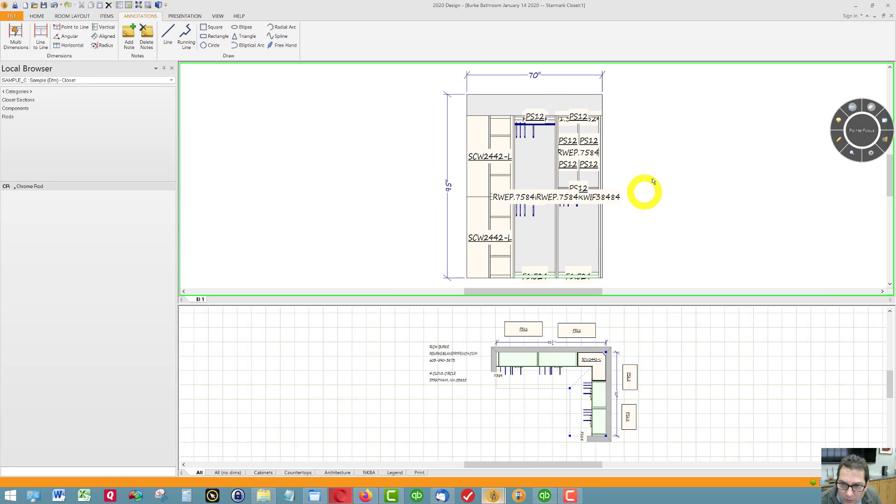
Turn off the item labels for all three item categories in the elevation's display settings
right_click(656, 177)
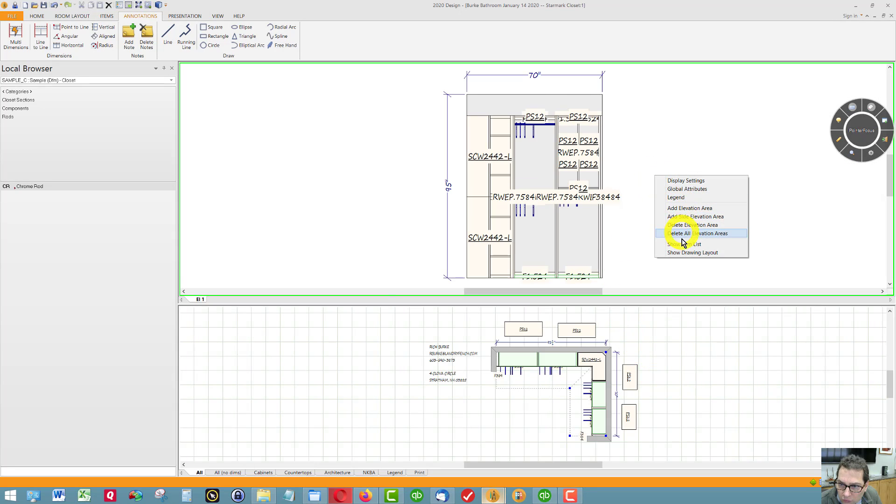
click(686, 180)
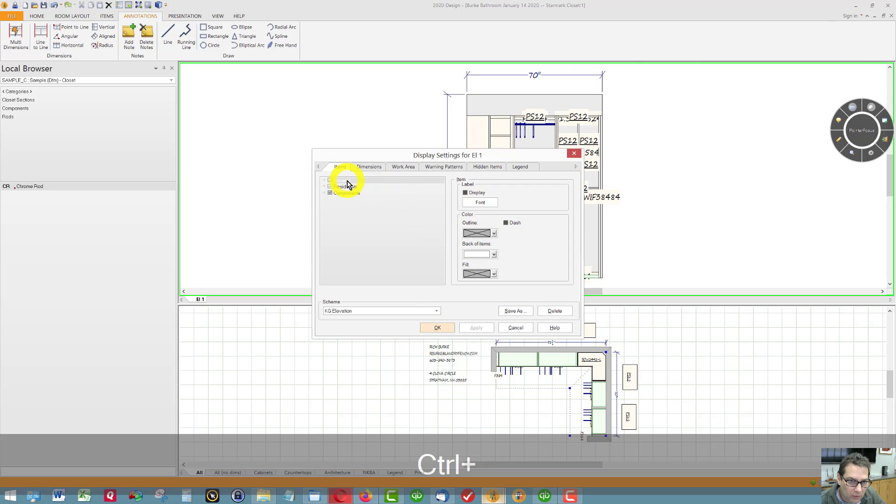
ctrl+click(348, 187)
ctrl+click(348, 182)
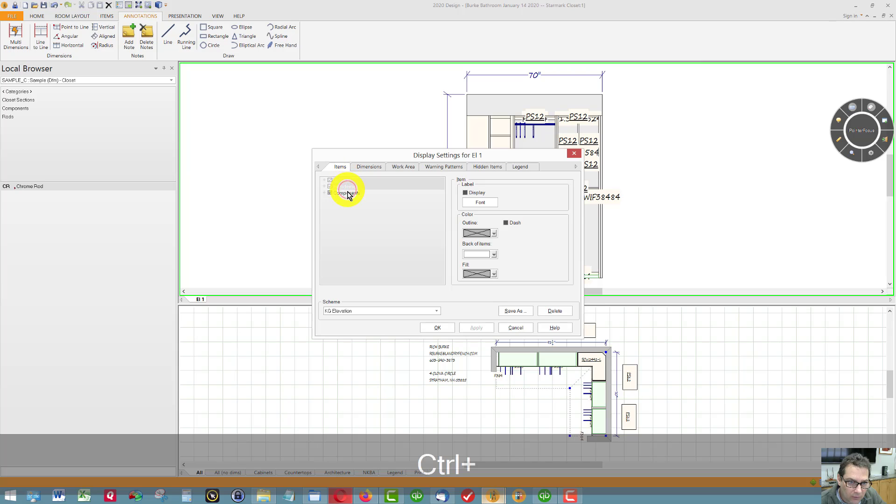
ctrl+click(349, 193)
click(466, 194)
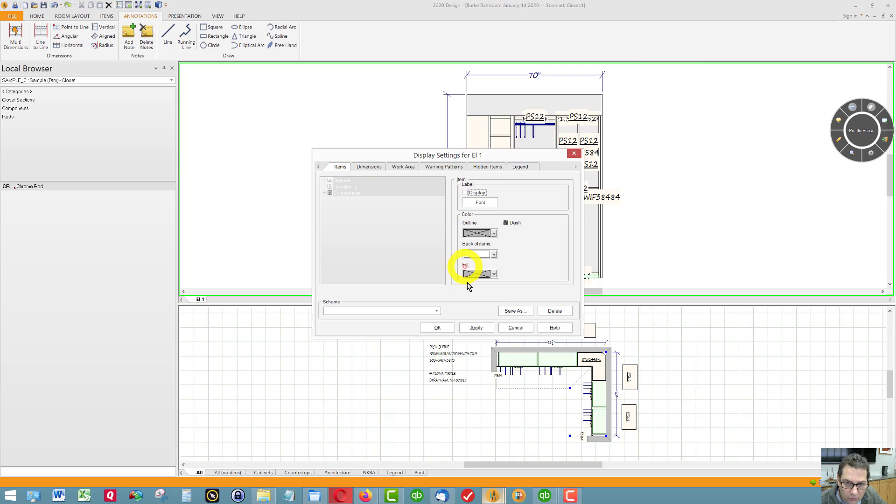
click(450, 326)
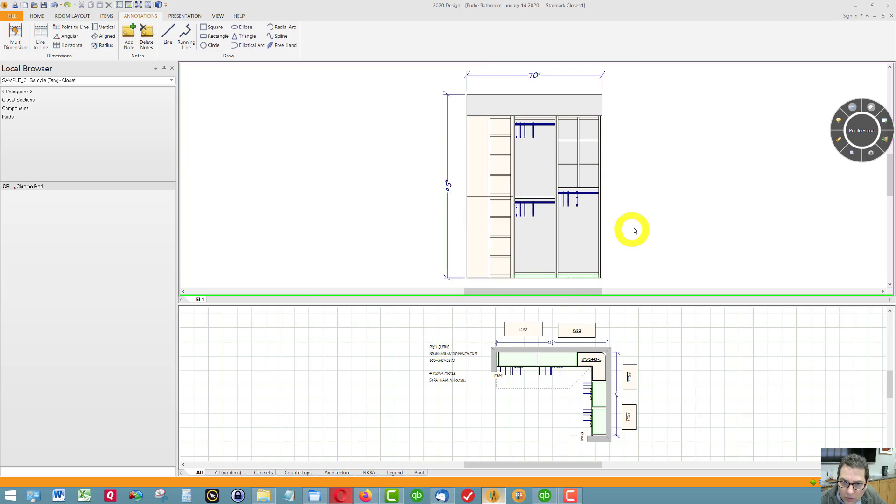
Add line-to-line dimensions for the heights of the lower and upper openings in the double-hang section
scroll(666, 276, up, 2)
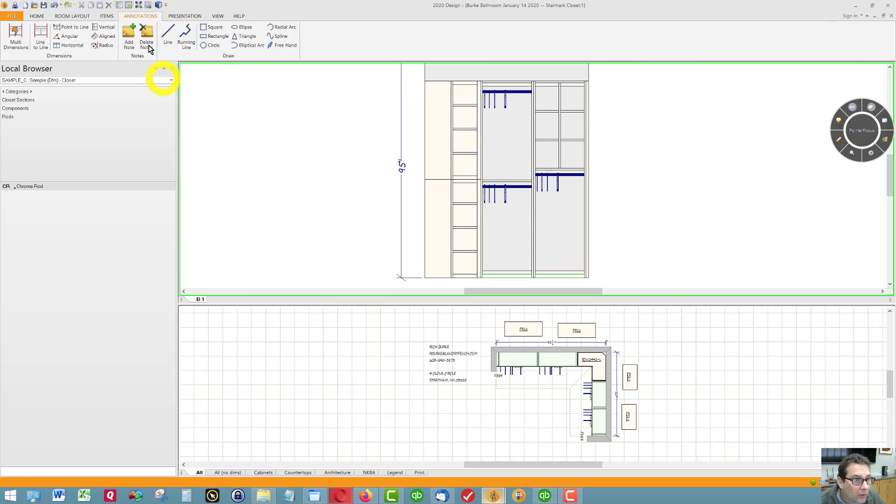
click(47, 43)
click(508, 202)
click(513, 182)
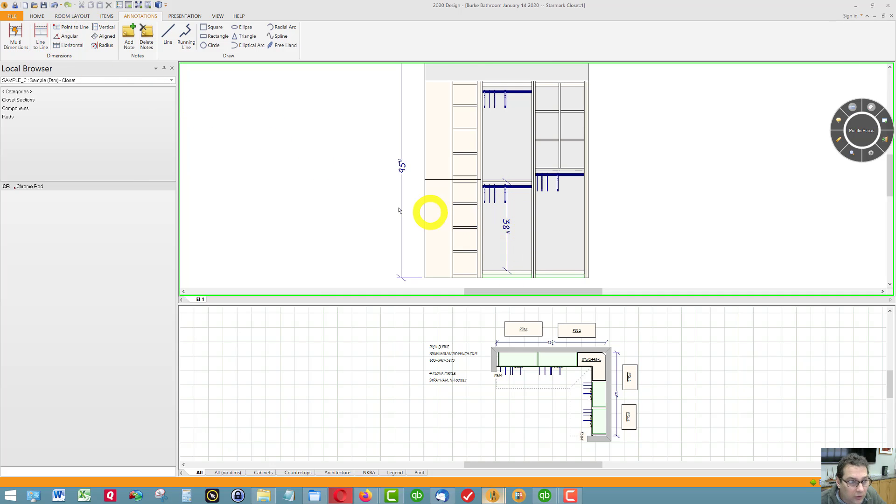
click(40, 41)
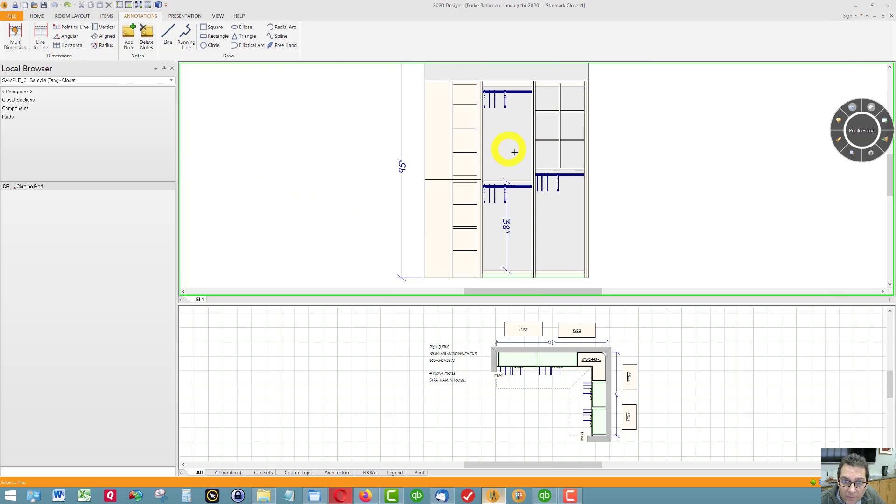
click(524, 179)
click(517, 88)
Dimension the hanging height below the cubbies and the inside width of the double-hang section
click(39, 37)
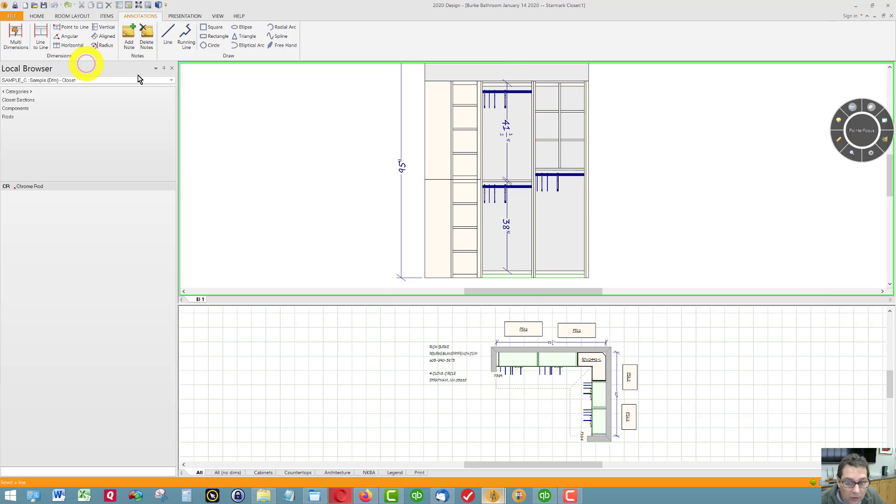
click(570, 274)
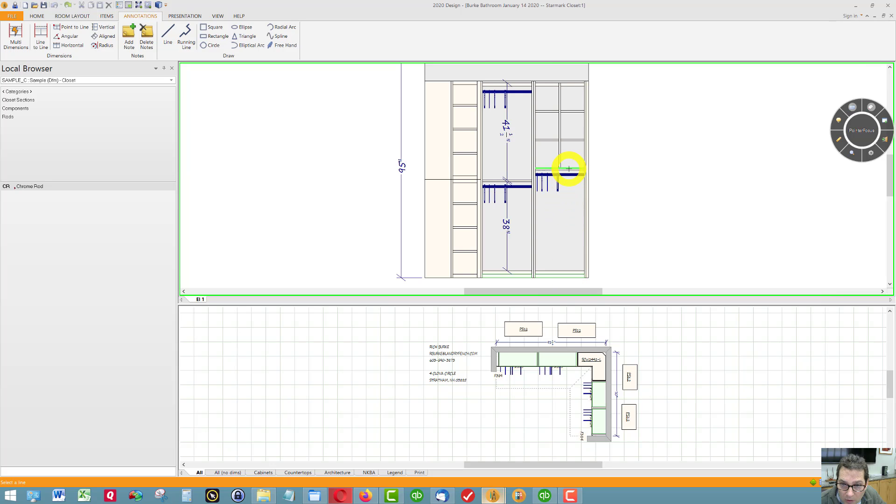
click(570, 175)
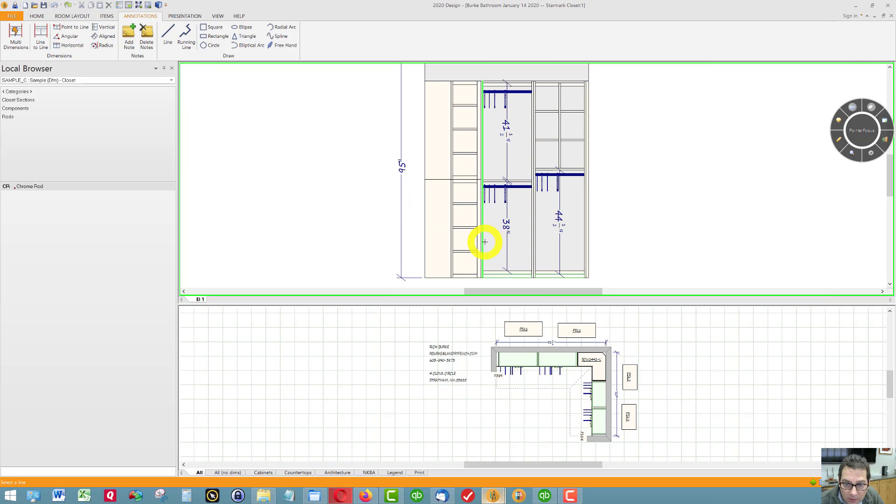
click(522, 238)
click(522, 264)
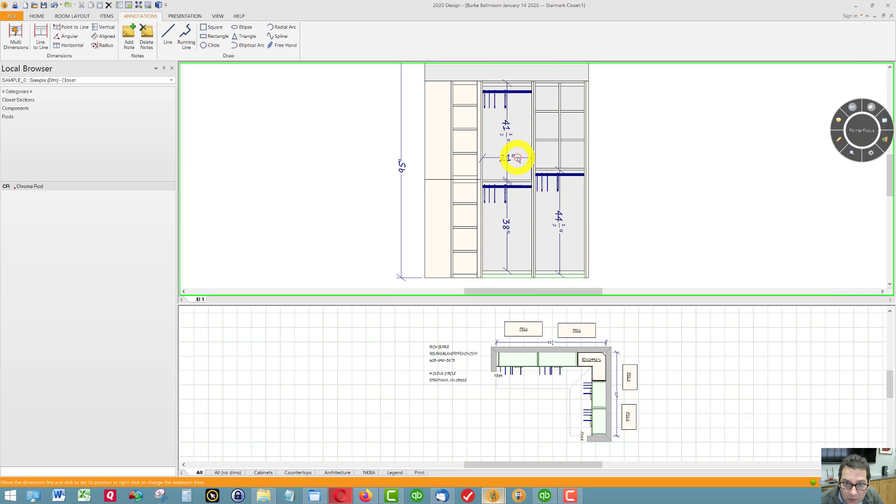
click(516, 156)
Cross out the upper hanging opening and the cubby section with the red pen, then leave pen mode to clear the marks
click(839, 139)
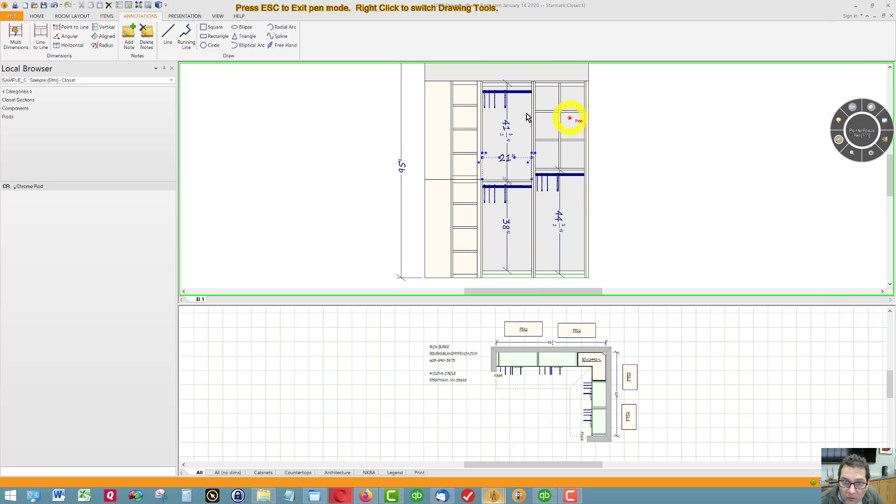
mouse_move(498, 111)
mouse_down()
mouse_move(520, 148)
mouse_move(505, 125)
mouse_move(495, 148)
mouse_up()
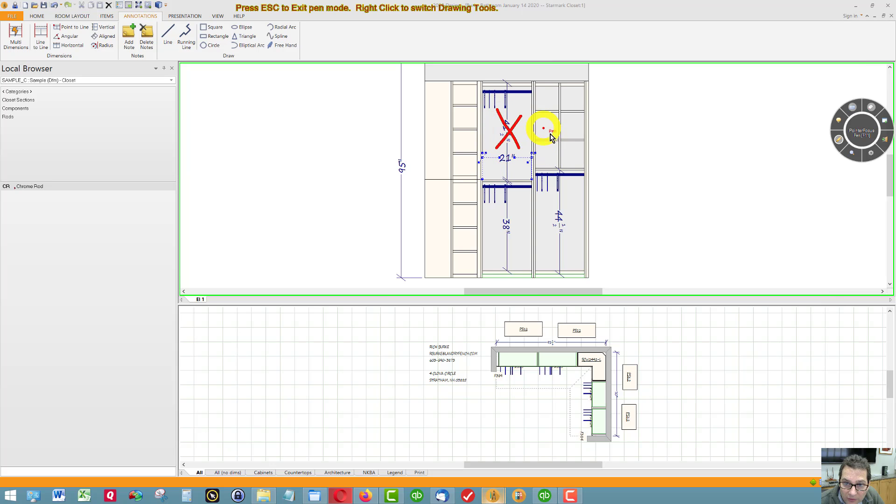
drag(544, 127, 577, 167)
drag(573, 135, 554, 162)
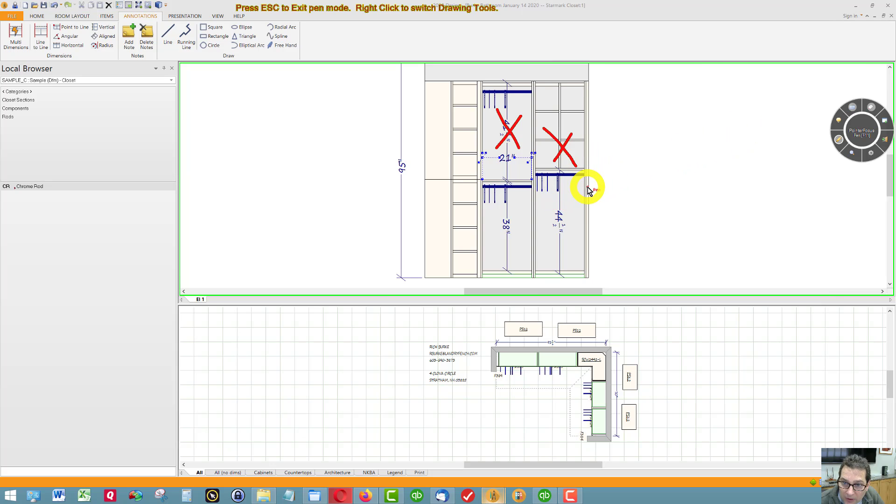
click(838, 143)
Delete the 70" wall's elevation area and dimension the inside width of the first section along the 91 1/2" wall in the floor plan
right_click(649, 181)
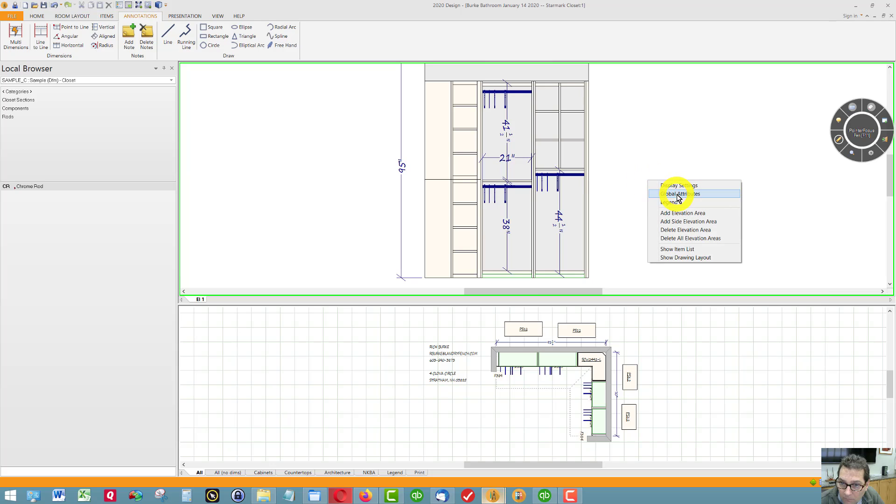
click(672, 229)
scroll(413, 318, down, 1)
scroll(490, 257, up, 2)
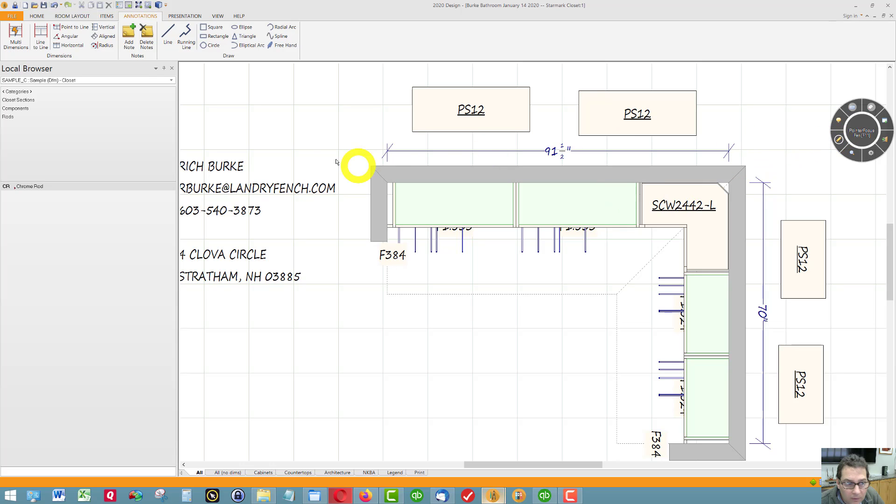
click(41, 38)
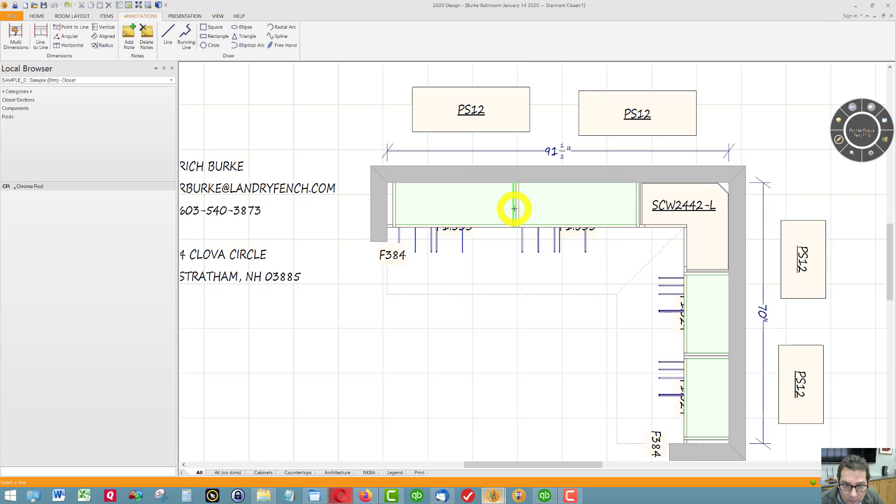
click(514, 209)
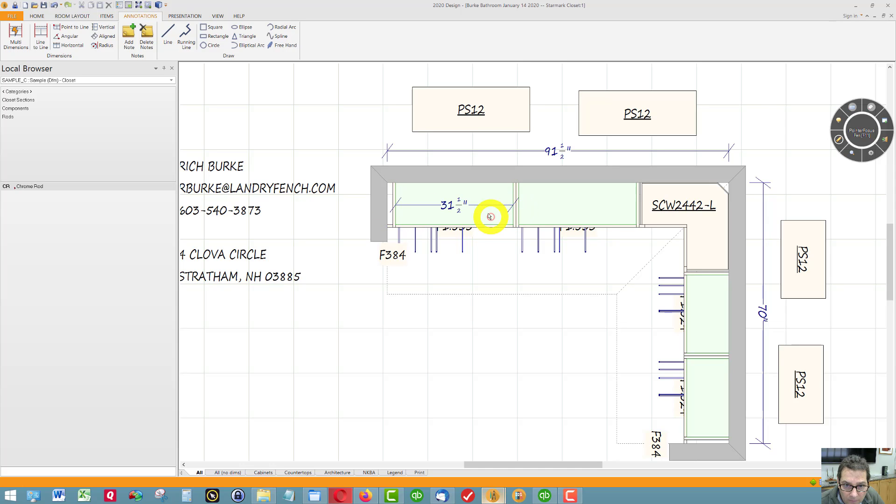
Display the 91 1/2" wall's elevation and cross out the PS12 shelf above the rod in both hanging sections with the red pen
double_click(500, 285)
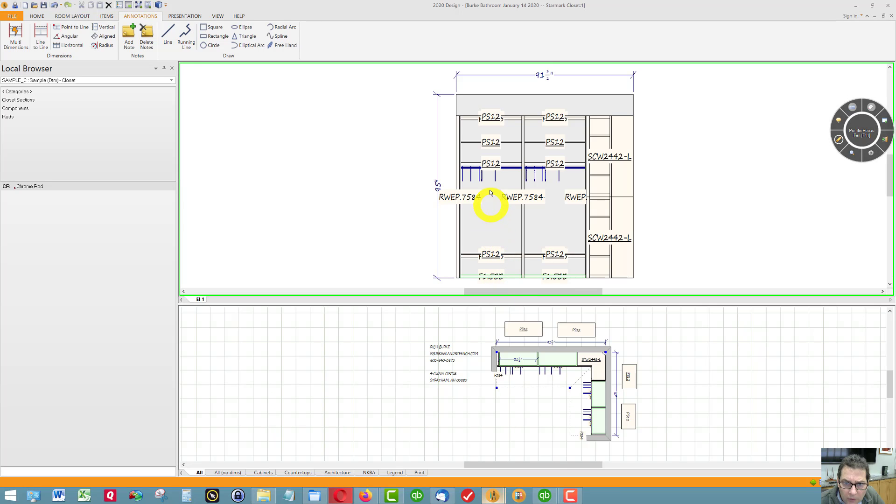
click(839, 139)
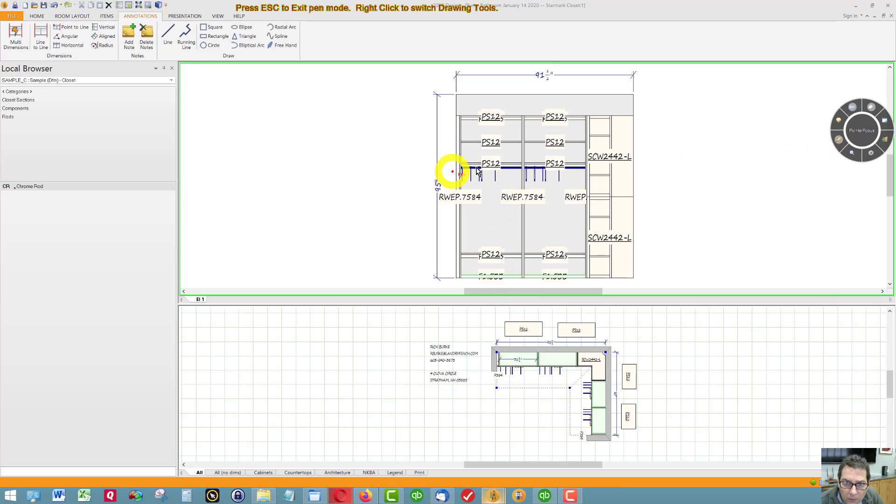
mouse_move(479, 155)
mouse_down()
mouse_move(496, 176)
mouse_move(478, 177)
mouse_up()
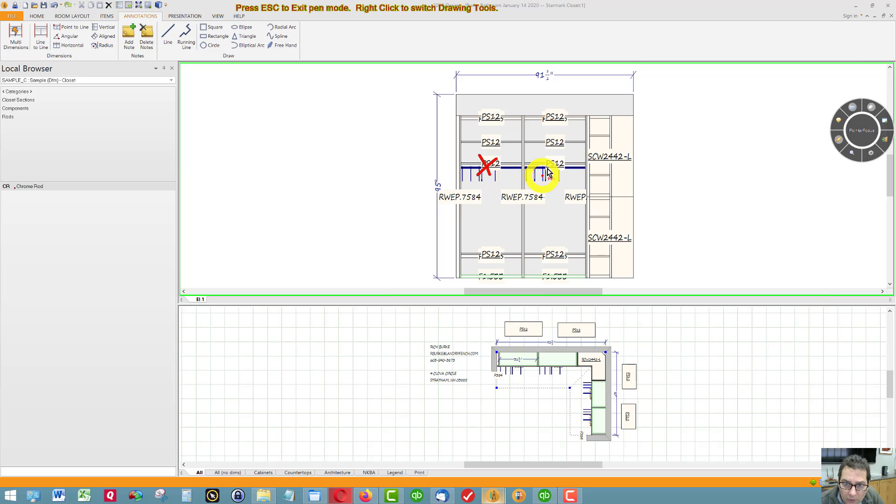
mouse_move(546, 159)
mouse_down()
mouse_move(565, 180)
mouse_move(545, 181)
mouse_up()
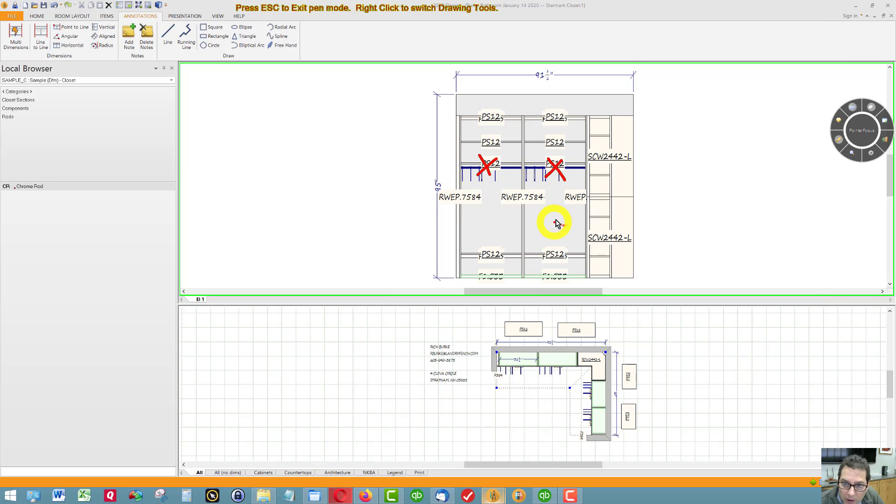
Leave pen mode to clear the red marks and delete the elevation area of the 91 1/2" wall
right_click(725, 124)
click(742, 135)
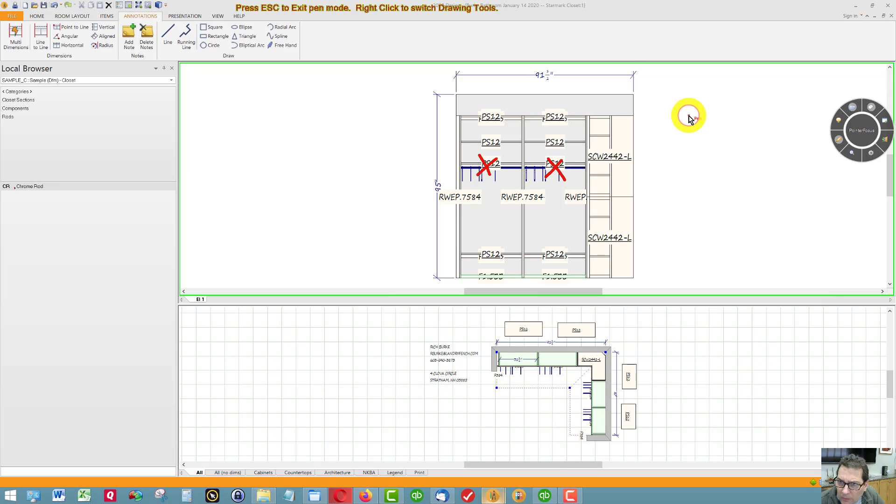
right_click(706, 146)
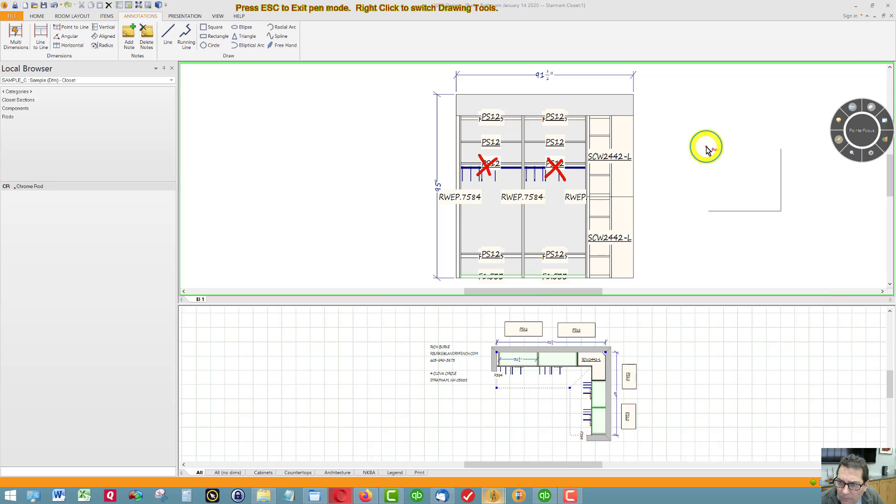
click(828, 140)
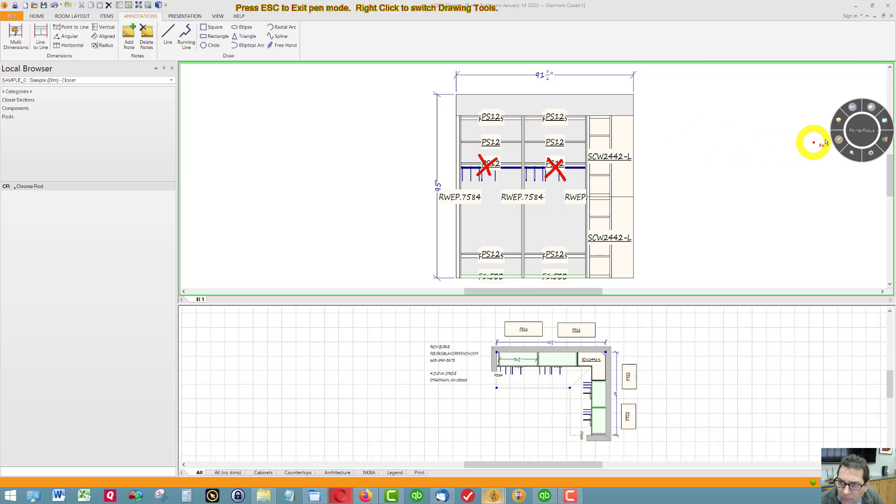
click(838, 138)
right_click(679, 136)
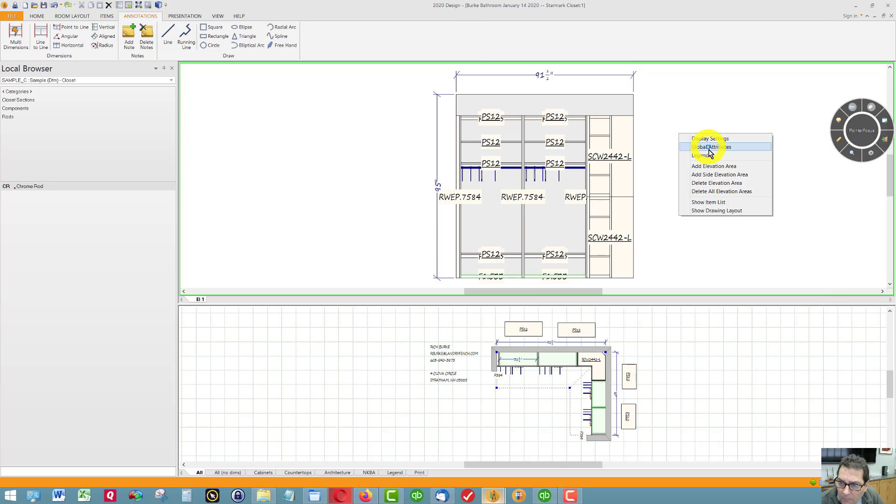
click(708, 183)
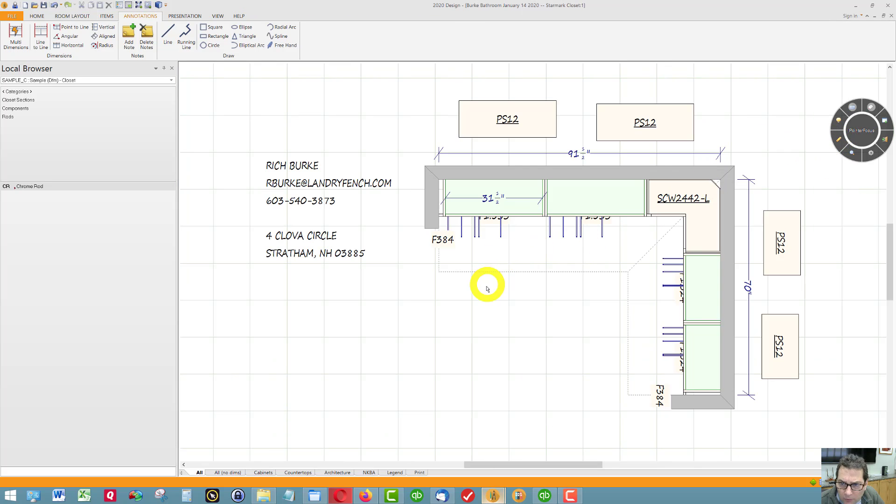
Examine the SCW2442-L corner unit and the hanging sections beside it in the floor plan
scroll(487, 286, down, 2)
scroll(670, 232, up, 1)
scroll(577, 212, up, 2)
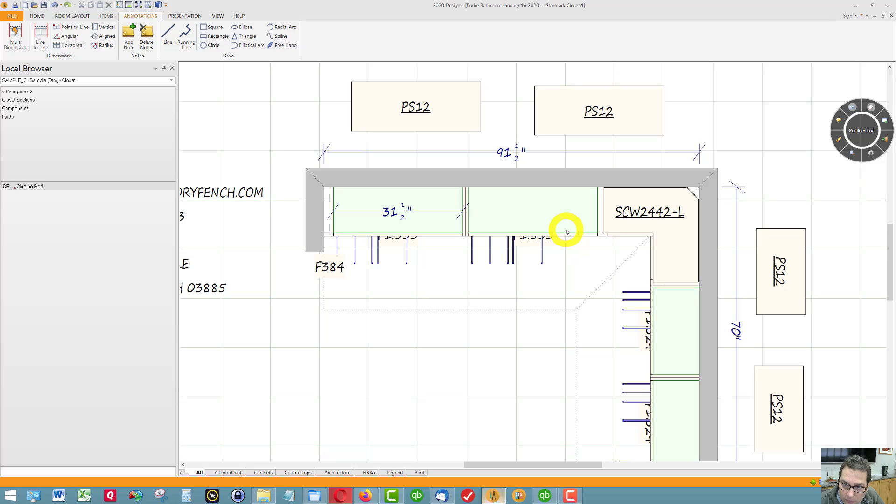
click(665, 244)
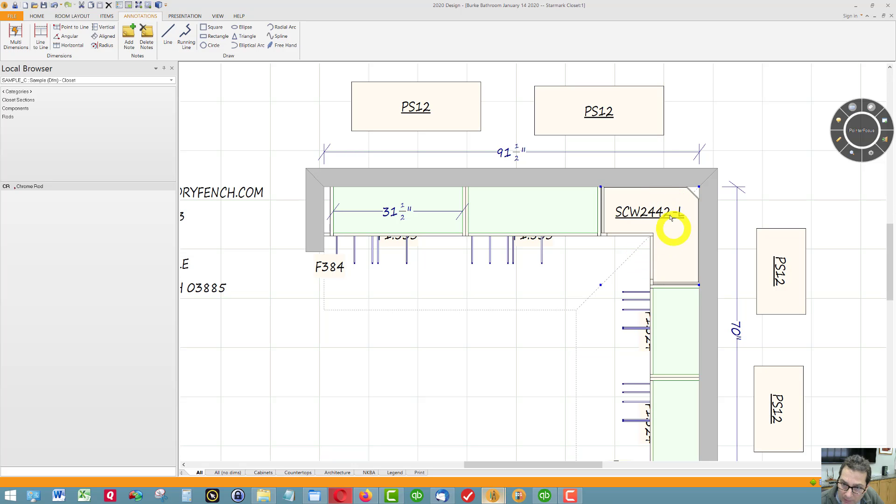
scroll(569, 248, down, 1)
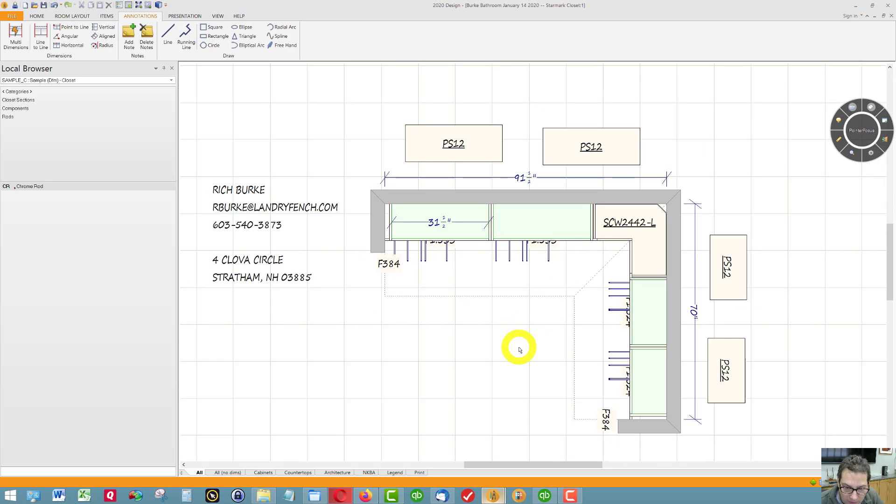
Switch to the closet rendering, mark the depth of the partition beside the corner shelves with the red pen, and clear the marks
mouse_move(493, 496)
click(525, 460)
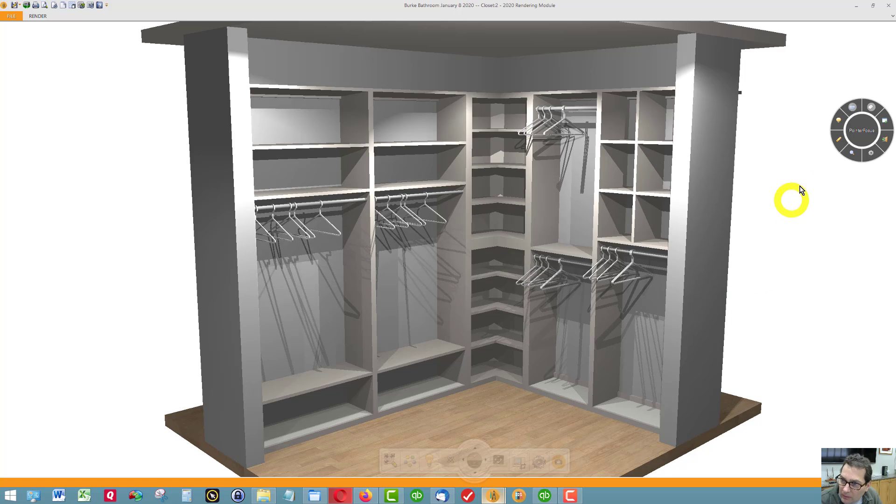
click(836, 139)
drag(437, 125, 465, 126)
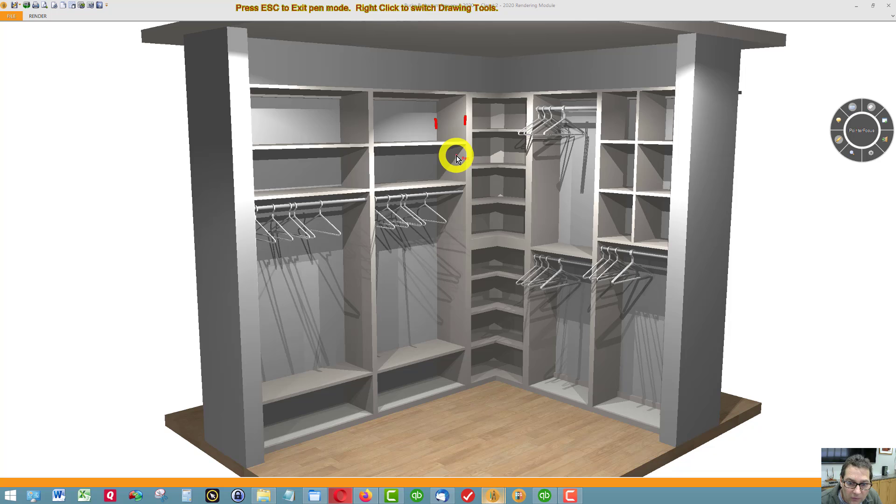
click(839, 141)
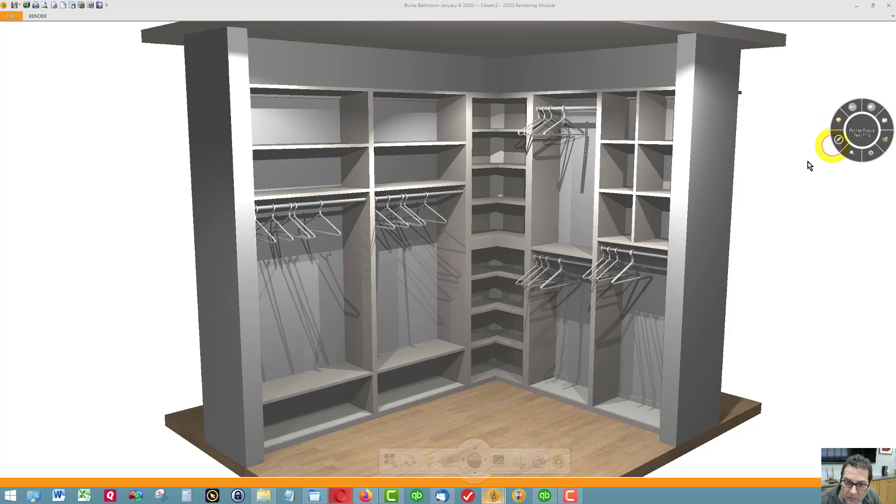
mouse_move(768, 247)
mouse_down()
mouse_move(756, 240)
mouse_move(696, 248)
mouse_move(702, 234)
mouse_move(777, 216)
mouse_move(790, 220)
mouse_move(802, 248)
mouse_move(787, 239)
mouse_move(761, 248)
mouse_up()
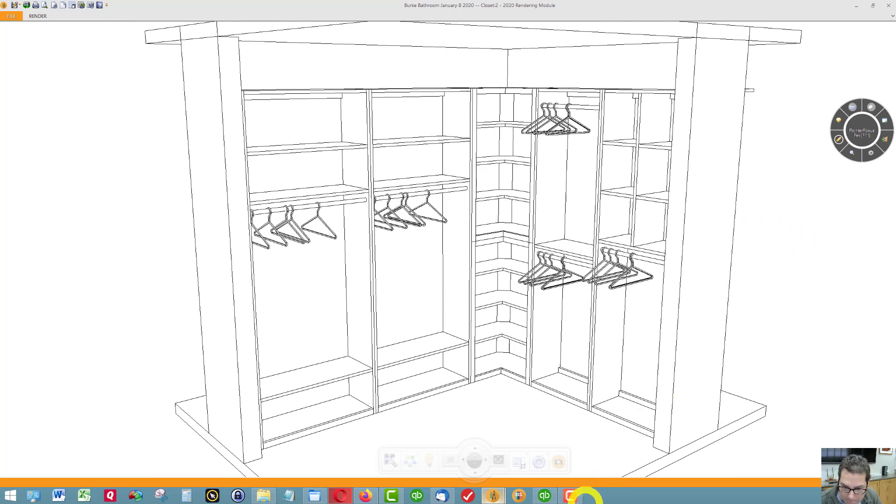
Examine the double-sink vanity and the tall cabinet in the bathroom rendering from the front, above and below
click(570, 495)
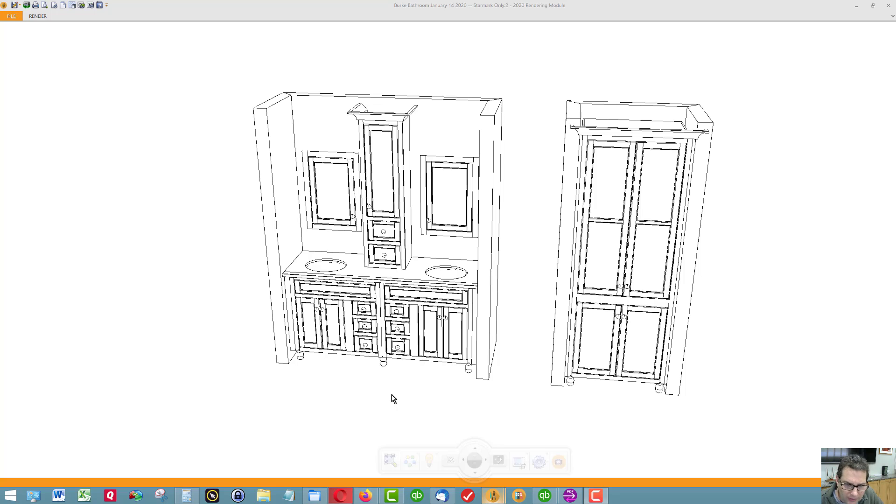
drag(391, 394, 399, 374)
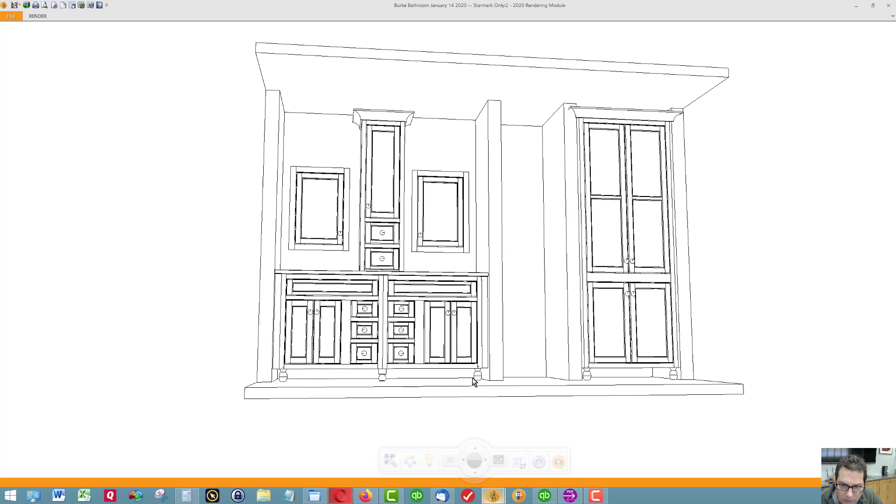
drag(469, 380, 390, 344)
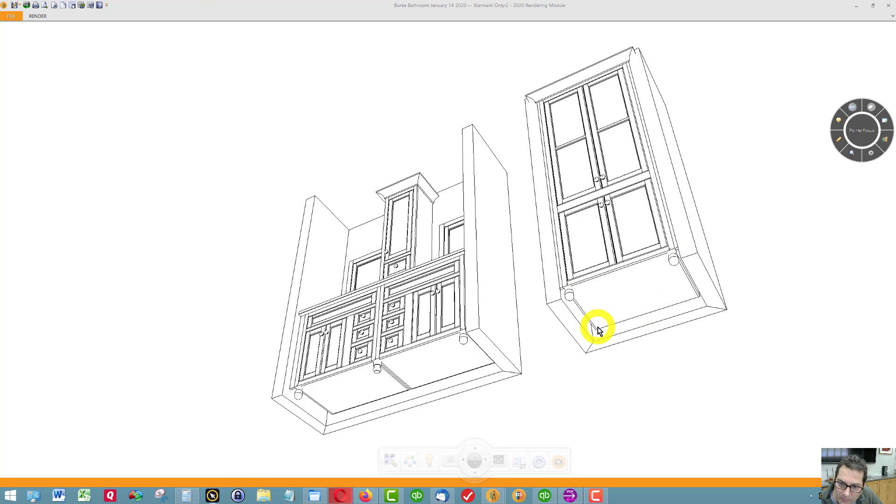
drag(597, 334, 518, 392)
scroll(354, 348, up, 3)
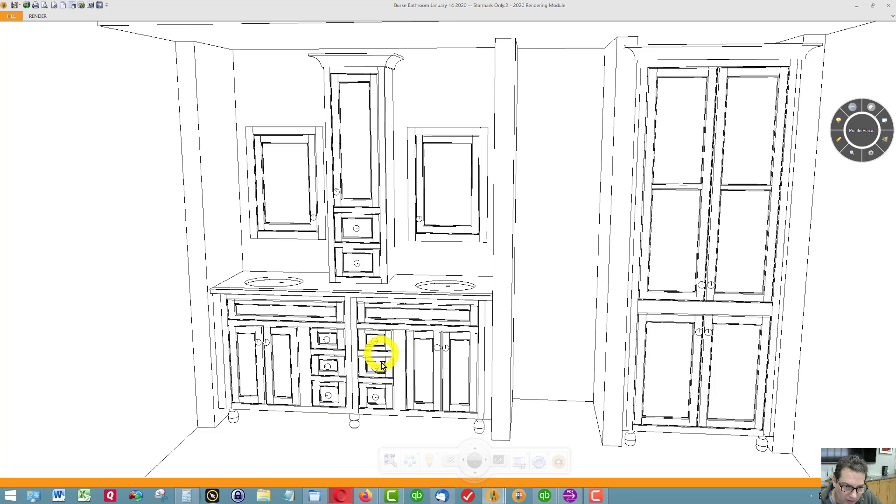
drag(380, 397, 411, 366)
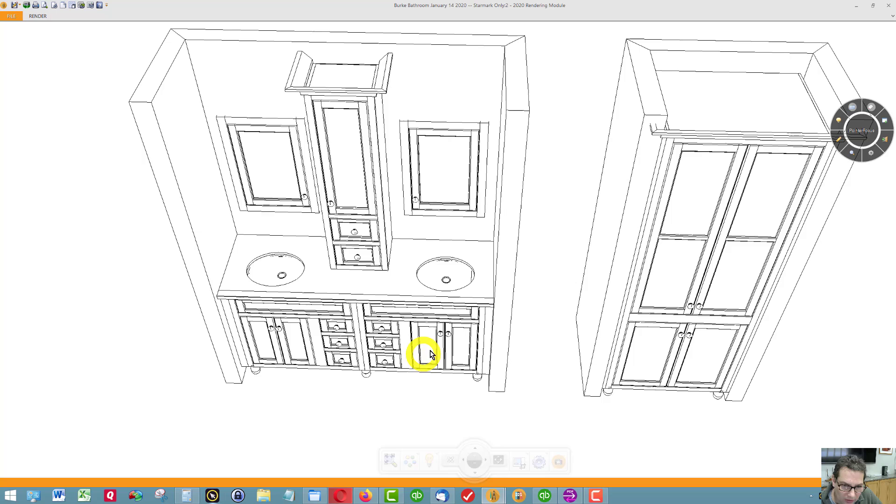
Mark the space beside the sink, a vanity door, the tower drawers and both mirror cabinets with the red pen, then clear the marks
click(841, 142)
drag(445, 323, 444, 339)
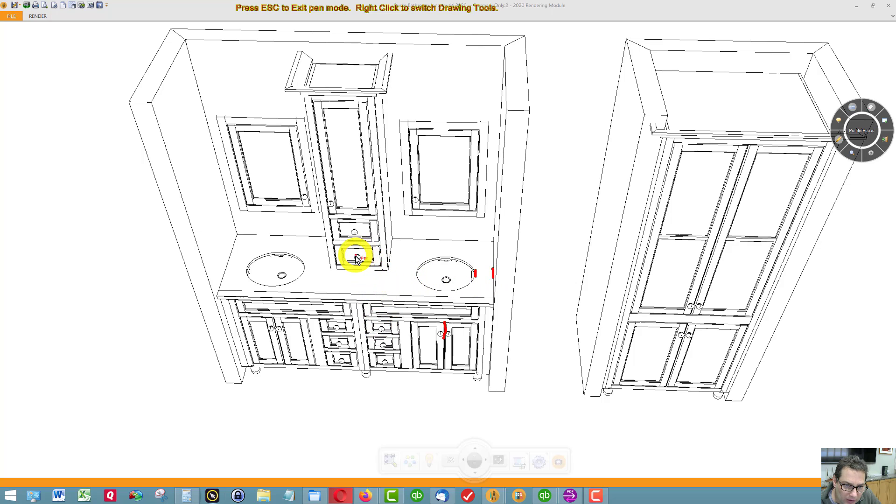
drag(357, 230, 363, 260)
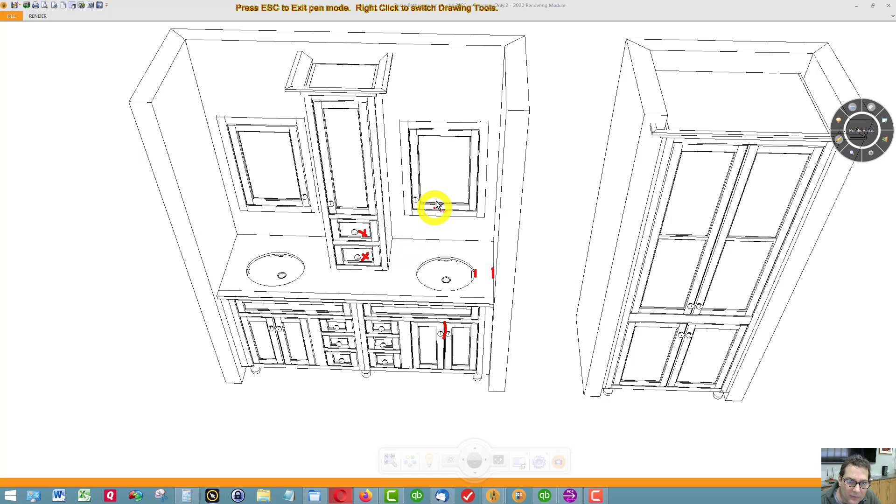
mouse_move(437, 169)
mouse_down()
mouse_move(448, 181)
mouse_move(438, 181)
mouse_up()
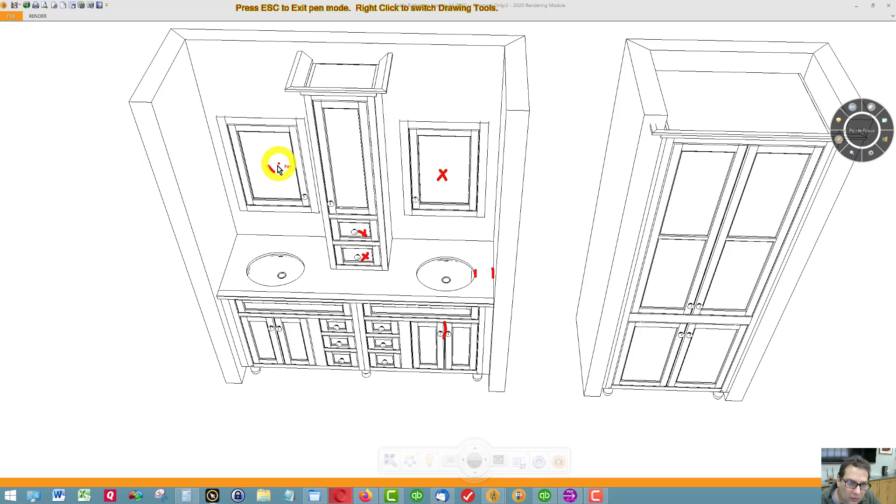
mouse_move(279, 164)
mouse_down()
mouse_move(261, 176)
mouse_move(274, 172)
mouse_up()
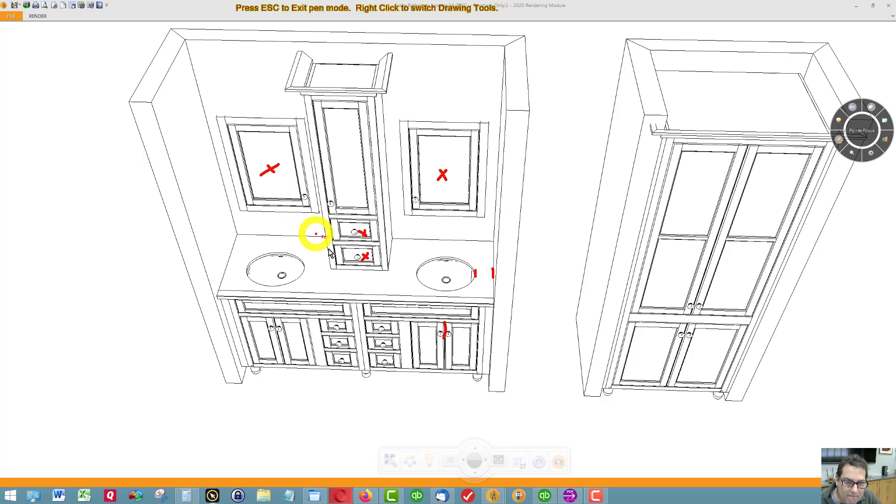
click(839, 143)
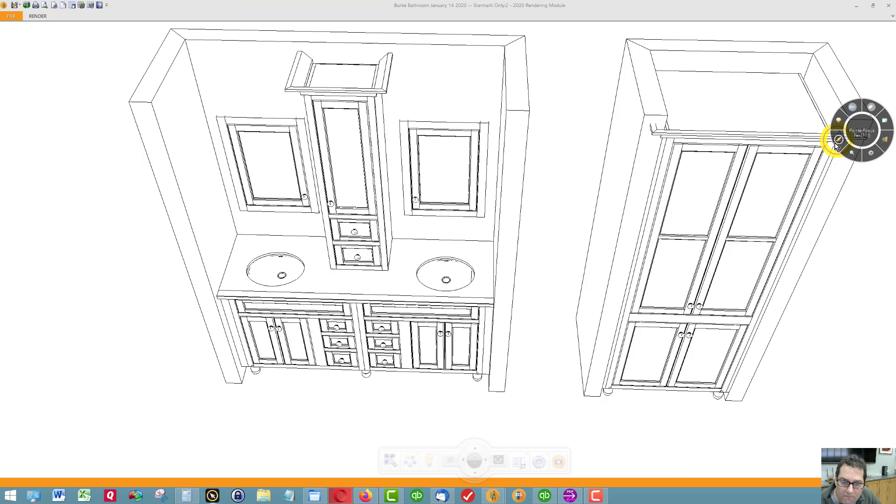
Examine the crown moulding and the fronts of the vanity tower and tall cabinet from several angles
drag(524, 320, 551, 294)
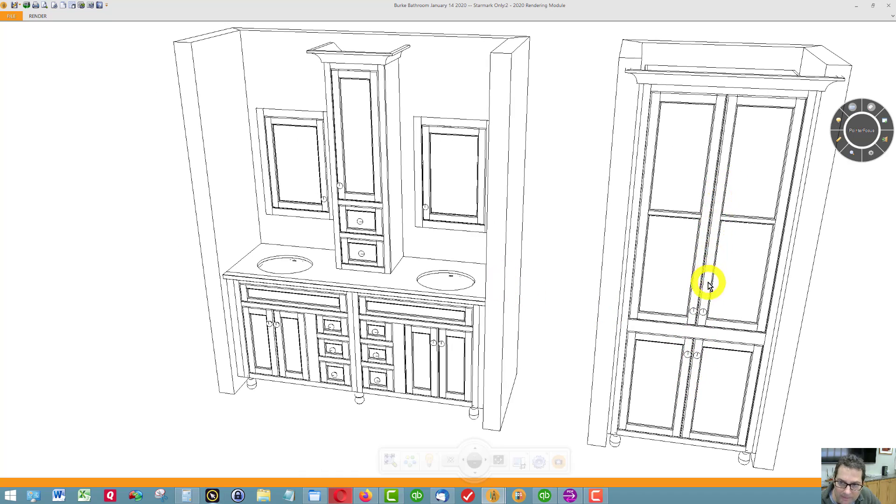
drag(540, 236, 551, 194)
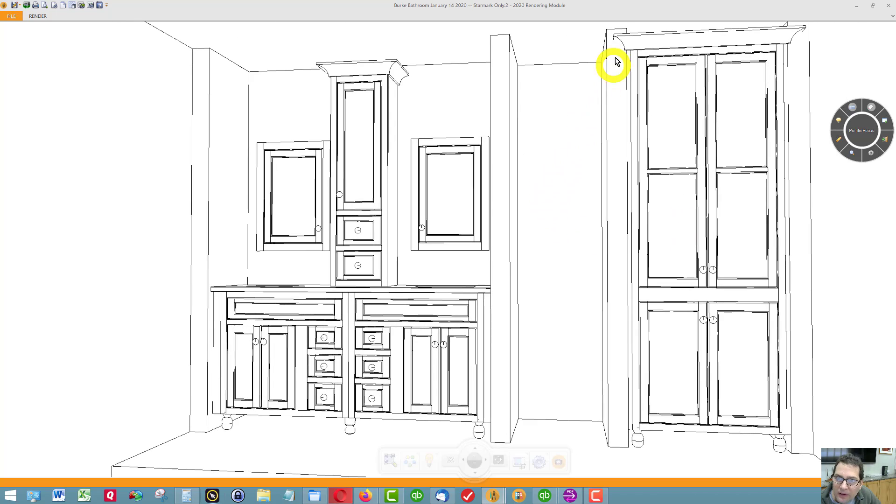
drag(623, 97, 400, 84)
drag(430, 173, 488, 213)
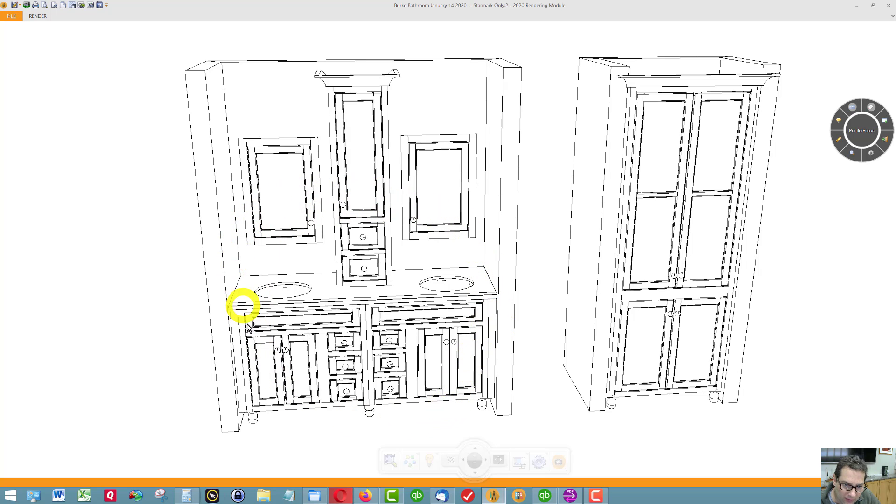
click(601, 499)
click(860, 462)
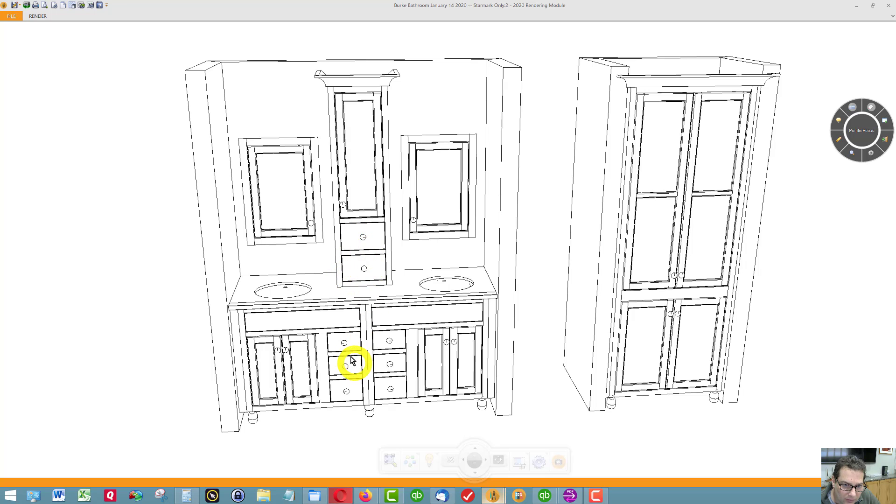
Set the bathroom rendering's mode to Texture and view the vanity and tall cabinet from a lower angle
drag(406, 393, 367, 407)
click(542, 461)
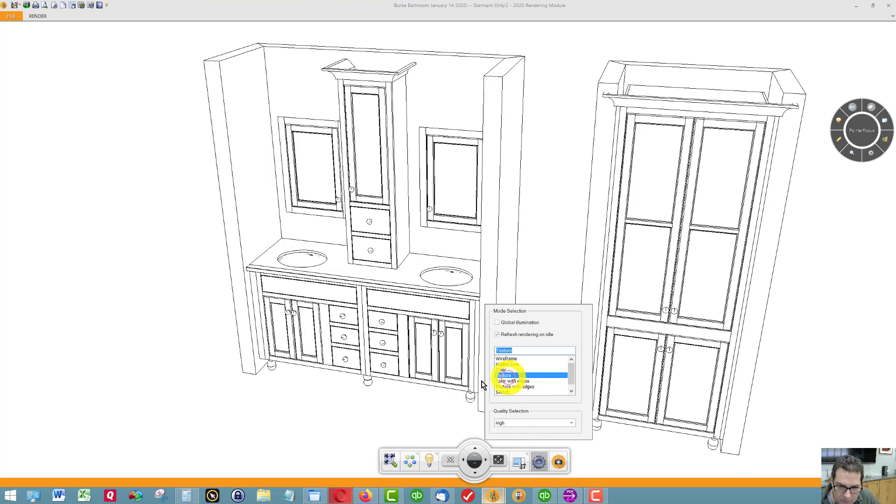
click(510, 381)
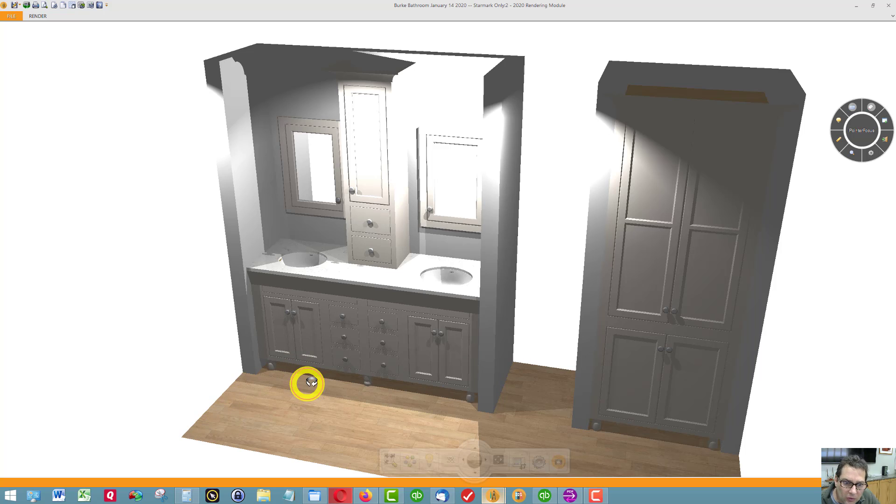
drag(308, 381, 302, 362)
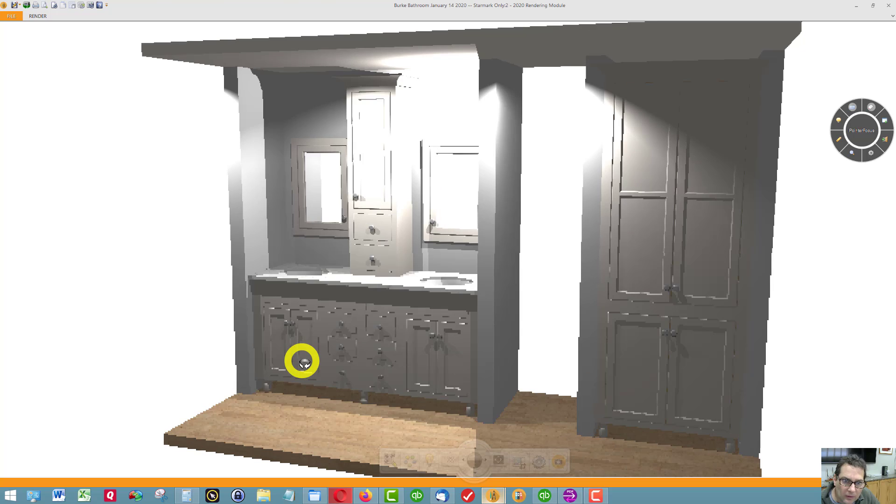